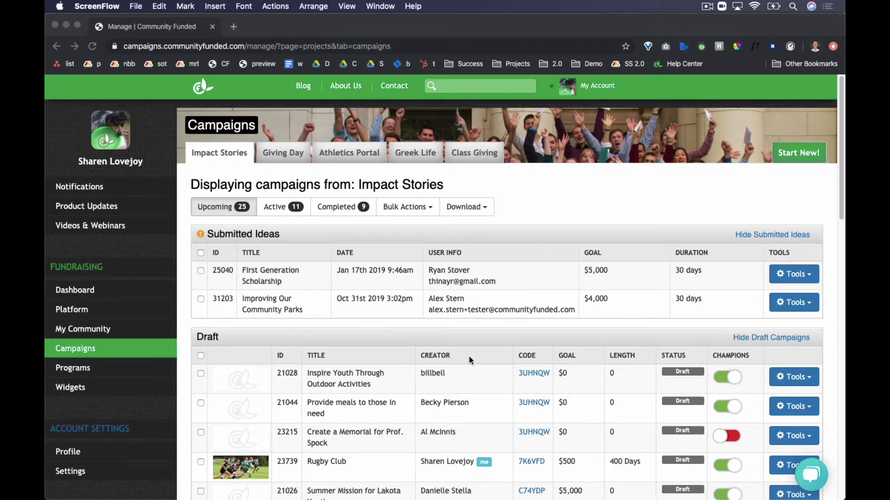
Scroll down and back up through the Impact Stories campaigns list of ideas and drafts
scroll(468, 349, "down", 1)
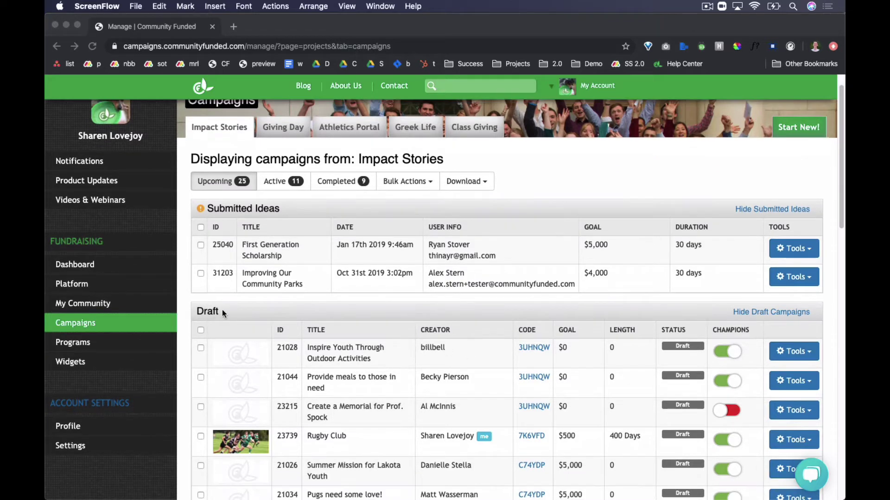
scroll(295, 309, "up", 1)
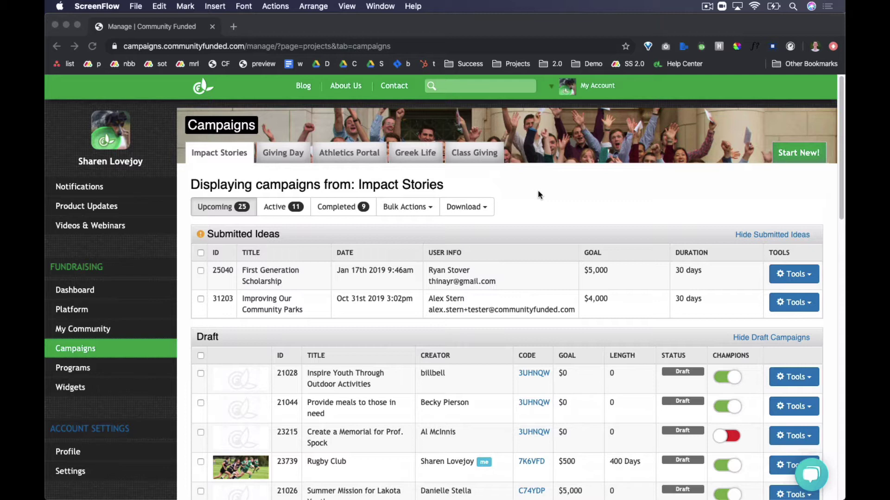
Start a new campaign with portal Impact Stories and code C74YDP - Special Initiatives, then go back
left_click(798, 157)
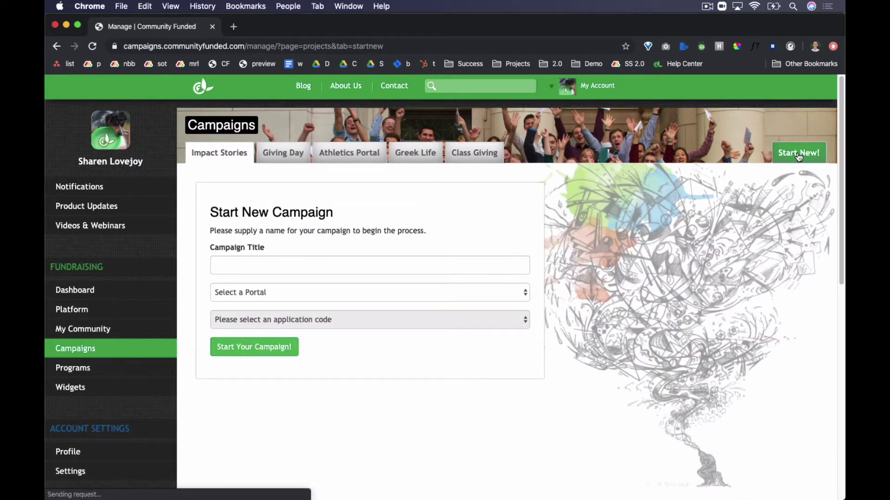
left_click(310, 296)
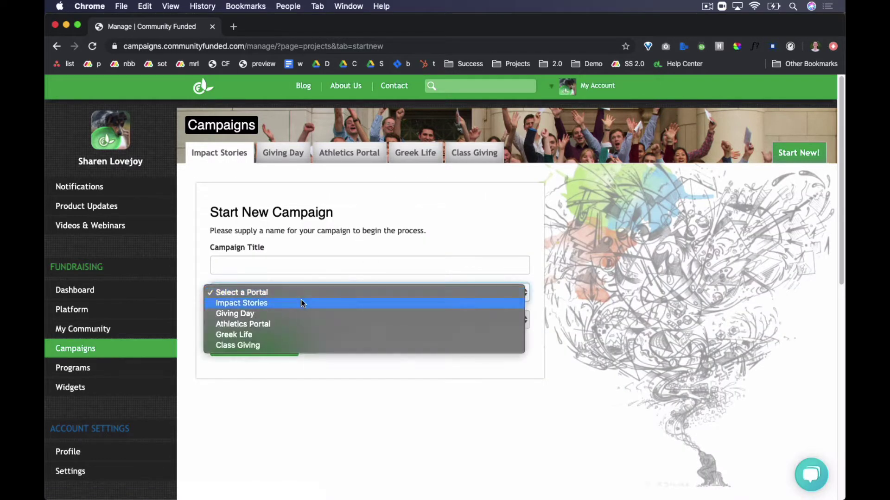
left_click(302, 304)
left_click(306, 322)
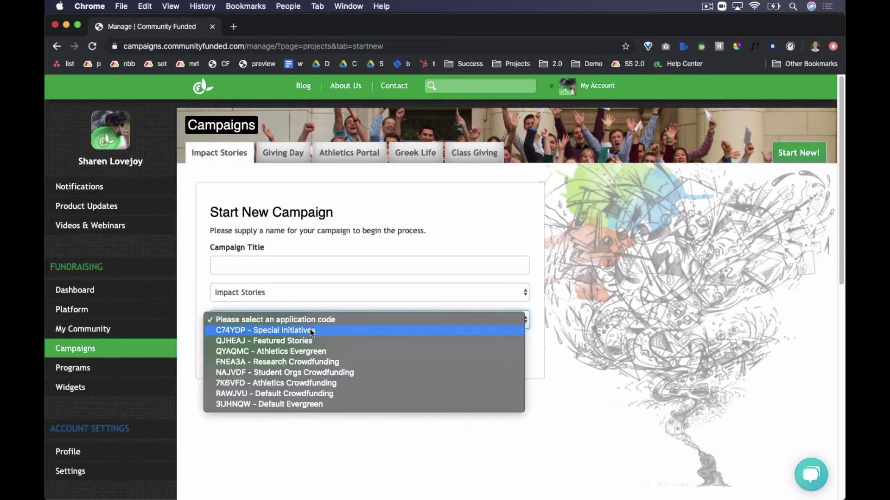
left_click(312, 331)
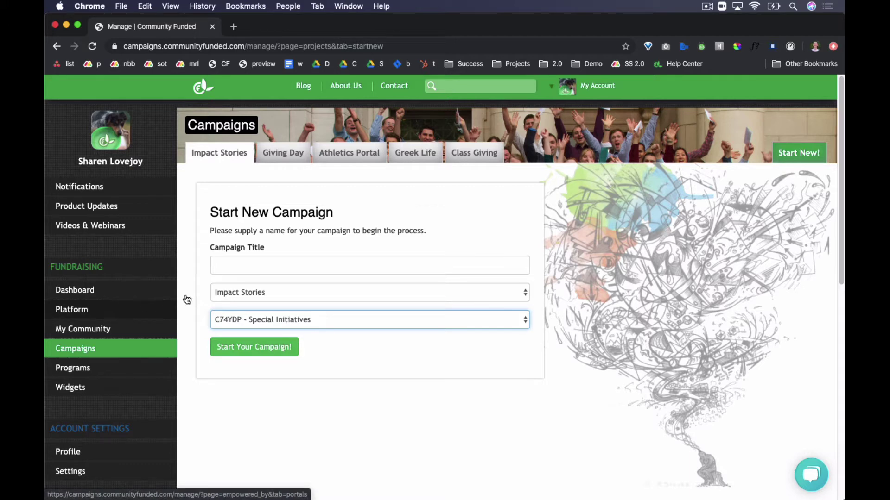
left_click(59, 50)
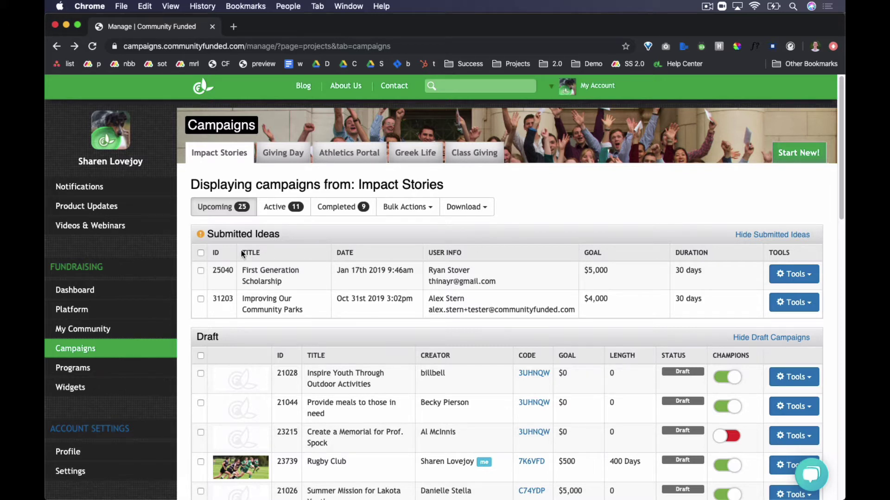
left_click(791, 304)
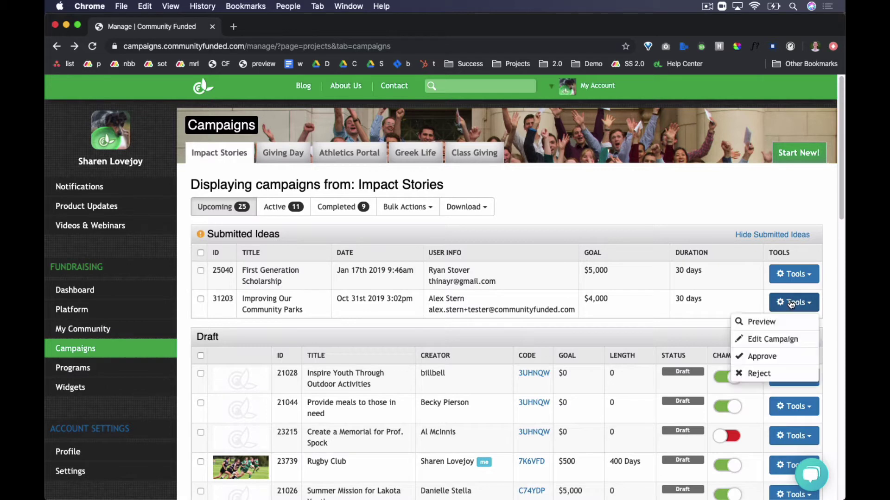
left_click(770, 357)
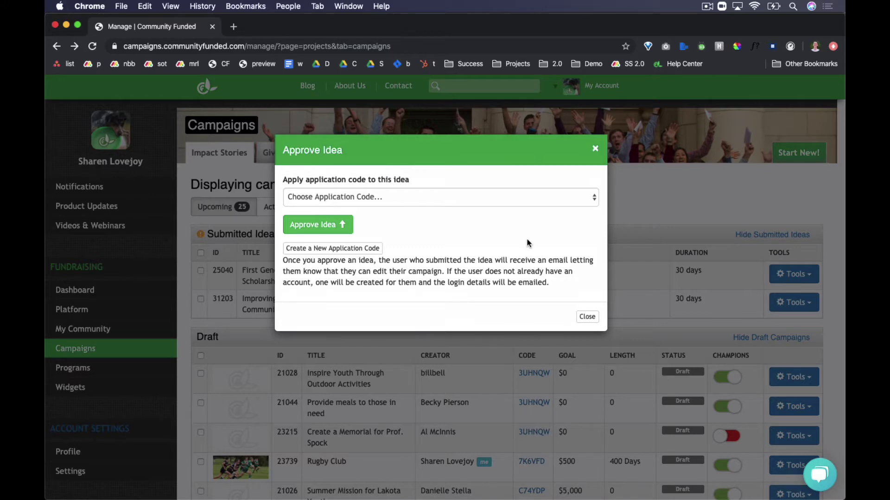
left_click(595, 149)
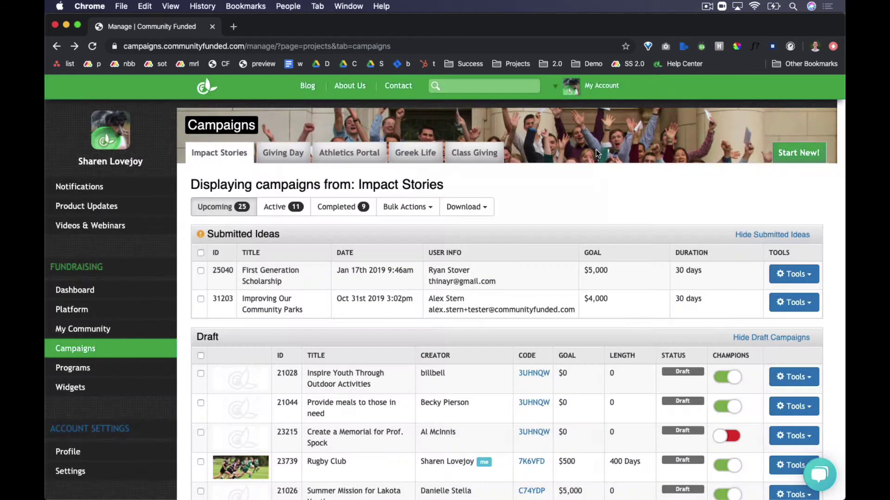
scroll(533, 319, "down", 2)
scroll(533, 319, "down", 2)
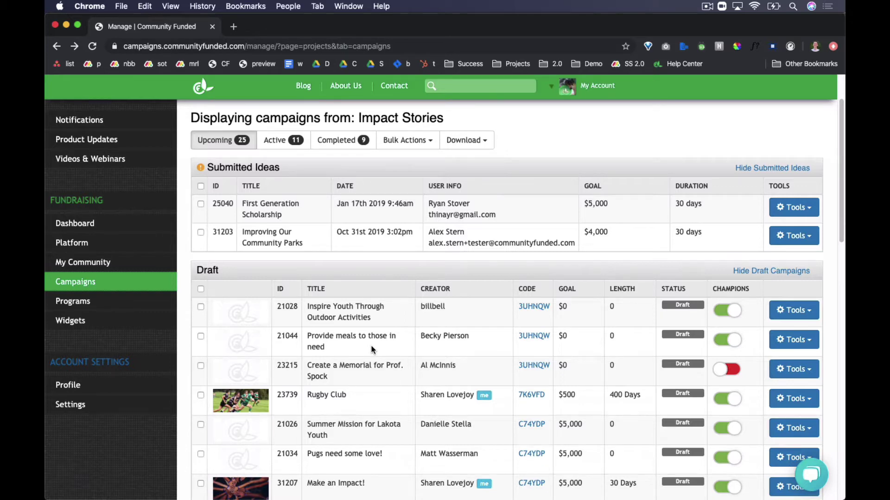
scroll(373, 350, "down", 10)
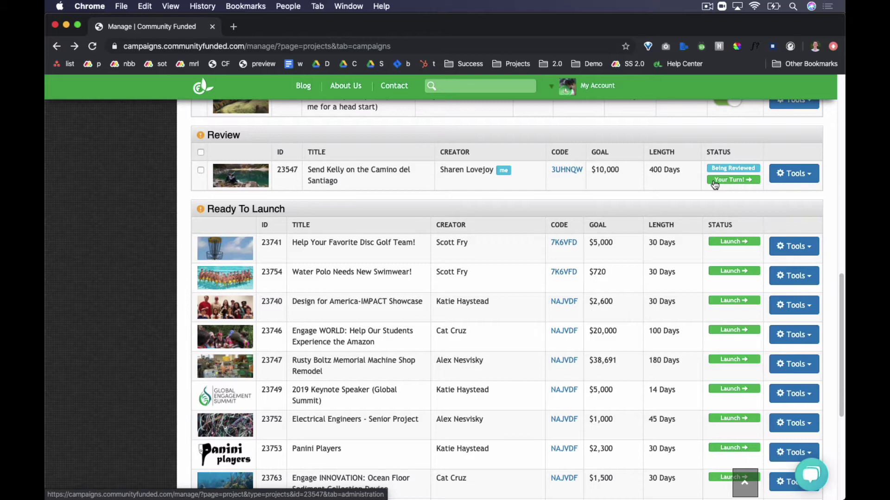
scroll(728, 203, "up", 10)
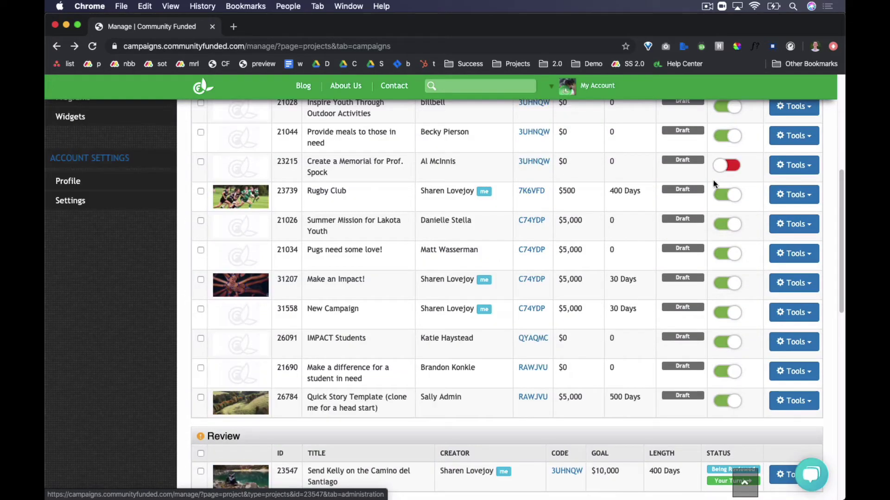
Open the Make an Impact! draft campaign in the editor via its Tools menu
left_click(788, 284)
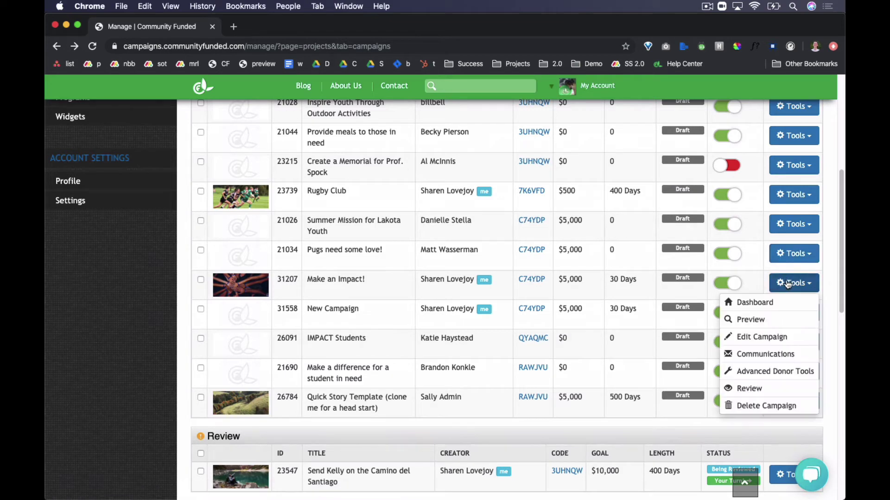
left_click(762, 338)
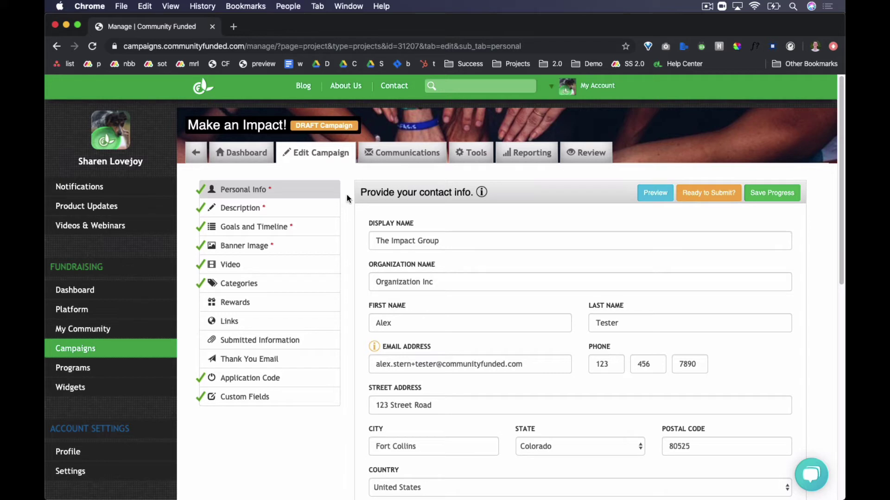
View the Description, then Goals and Timeline: $5,000 goal, $1 minimum donation, 30 days
left_click(265, 210)
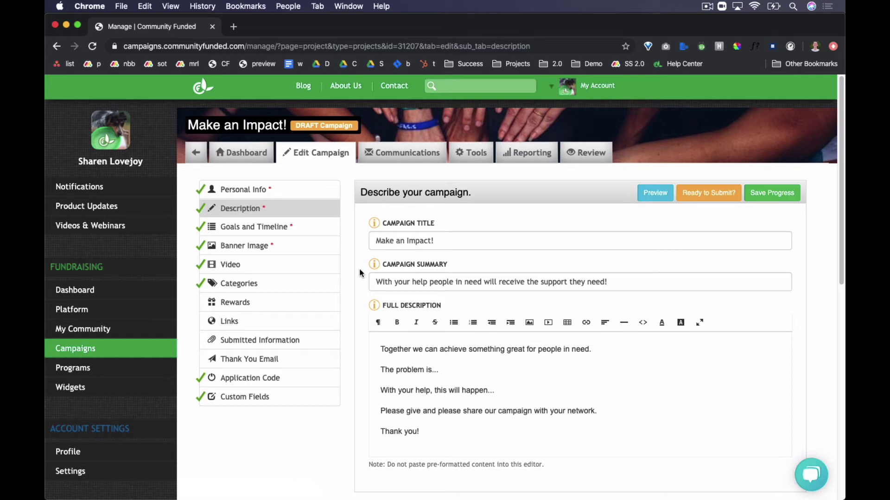
left_click(287, 228)
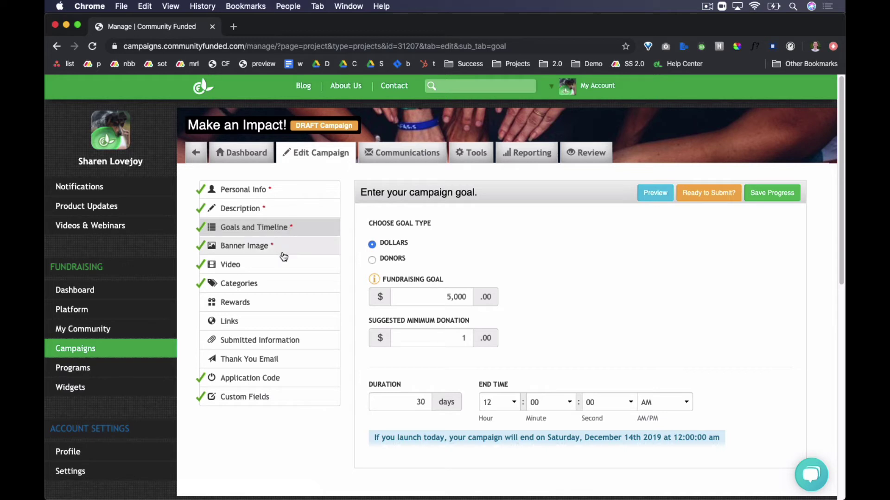
Look over the Banner Image and Video sections, ending on Categories with an empty Tags field
left_click(284, 255)
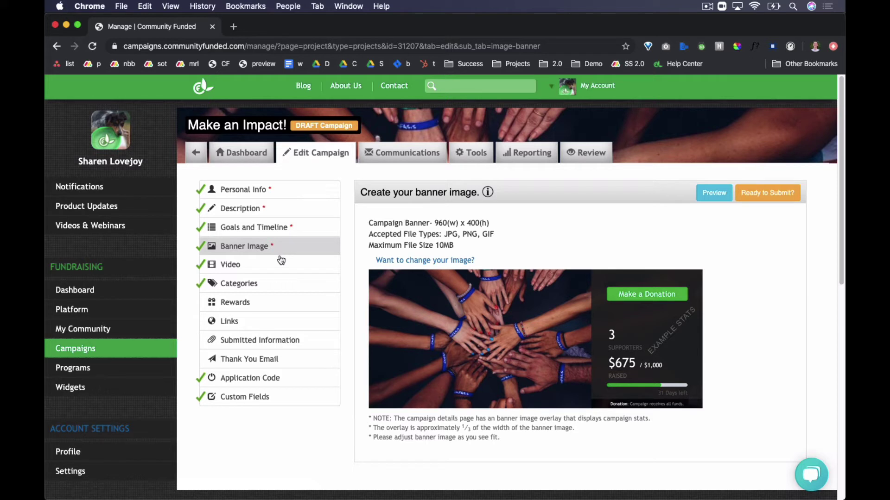
left_click(277, 265)
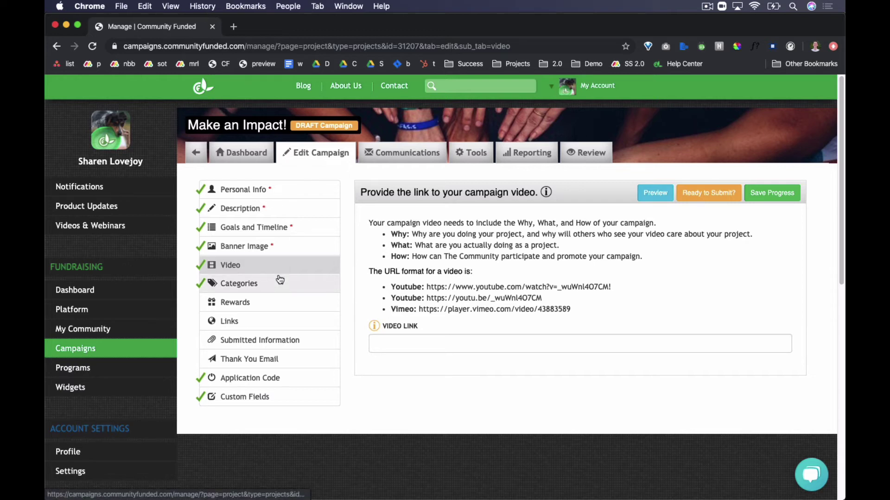
left_click(280, 279)
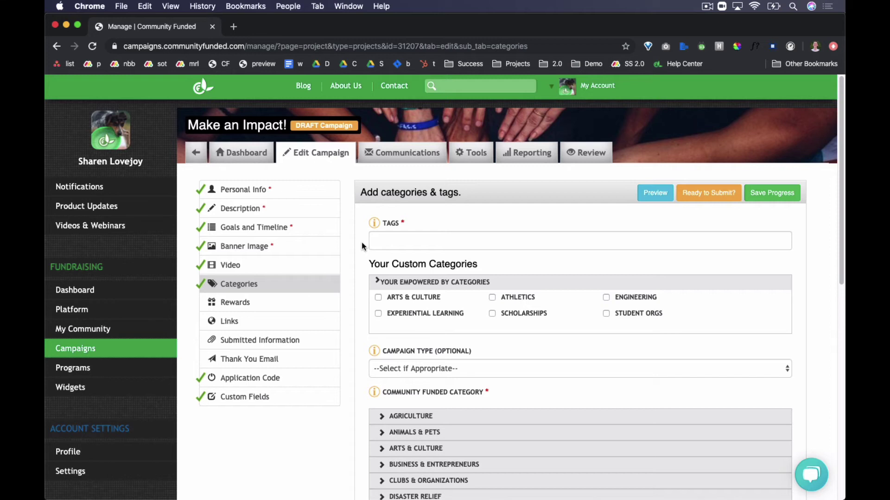
View Rewards and Links, ending on the Submitted Information summary for Make an Impact!
left_click(269, 305)
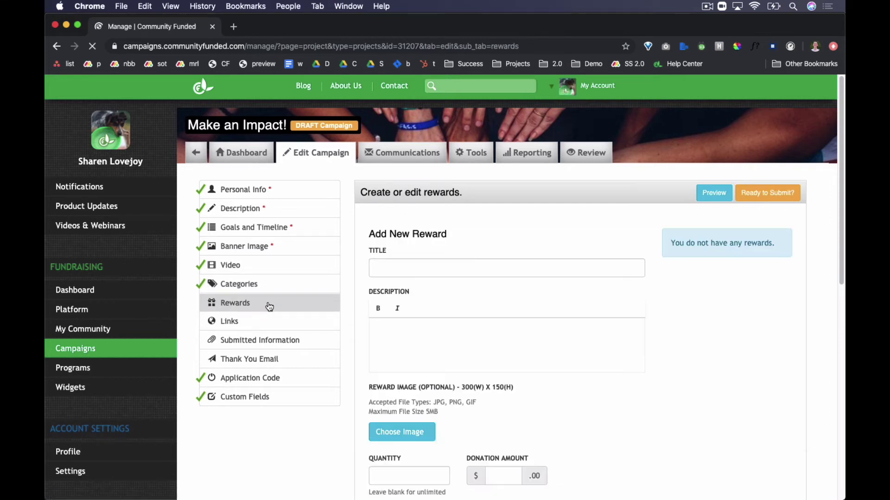
left_click(268, 329)
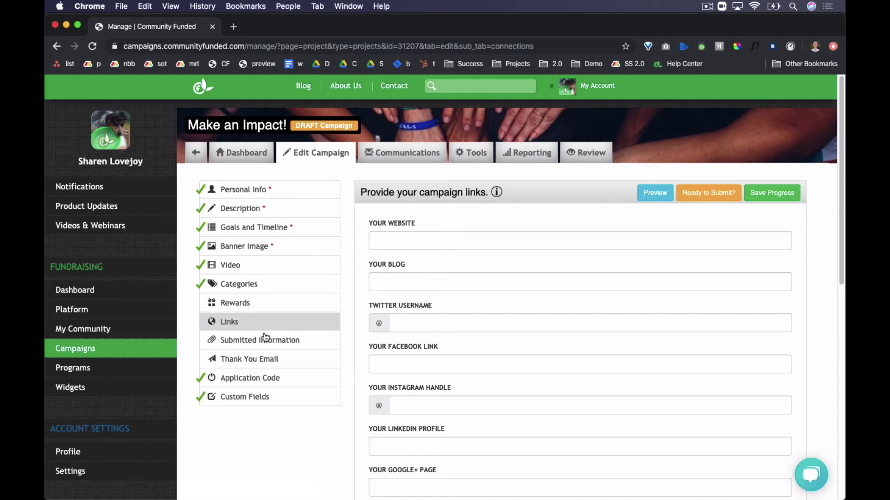
left_click(265, 342)
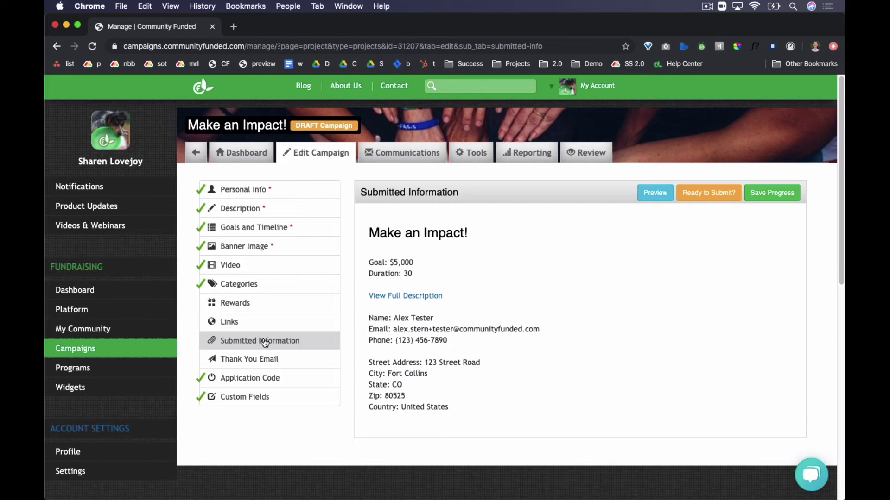
Review Thank You Email and Application Code, ending on Custom Fields with Impact Fund and Annual Fund
left_click(262, 358)
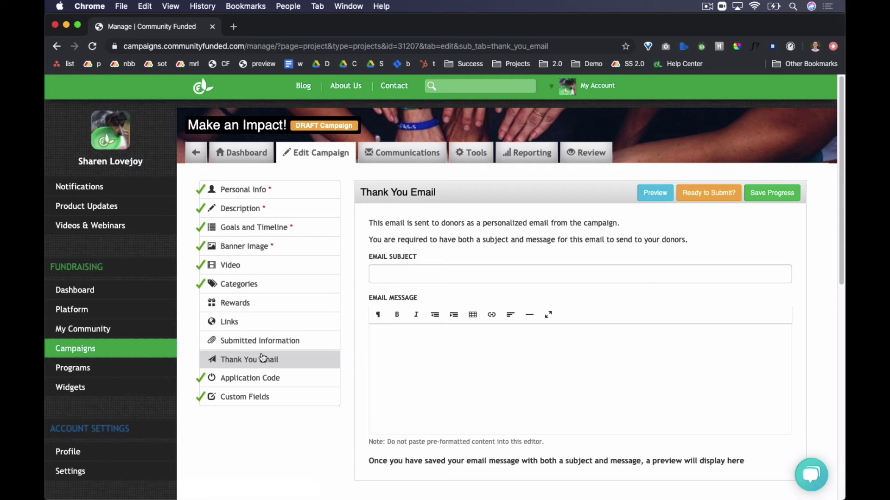
left_click(261, 379)
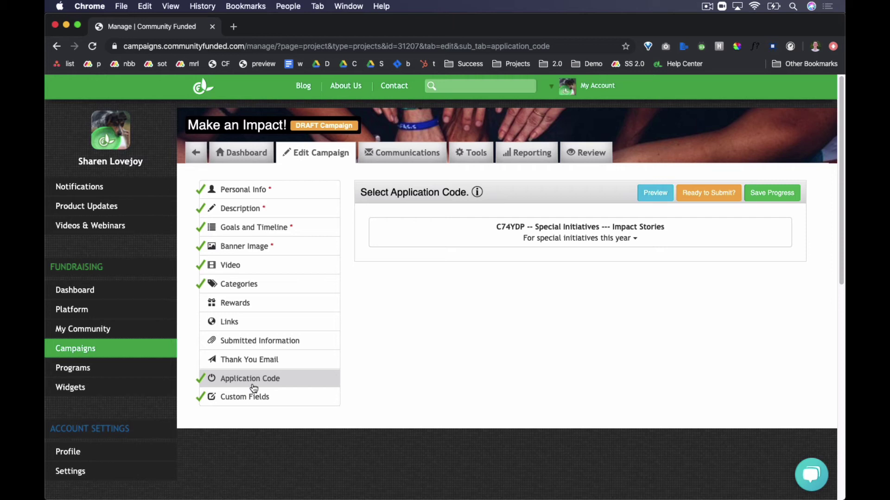
left_click(254, 397)
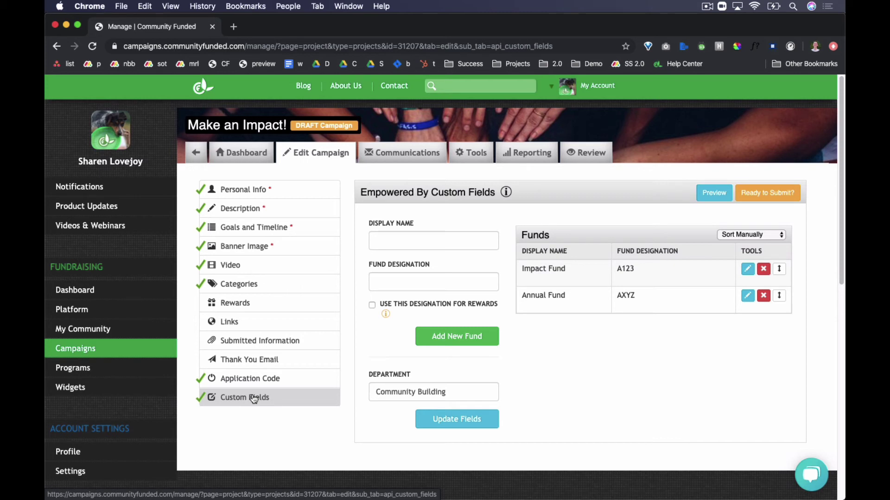
View Communications, Campaign Heroes and Matching Donations, then Reporting showing 0 supporters and $0.00 pledged
left_click(403, 150)
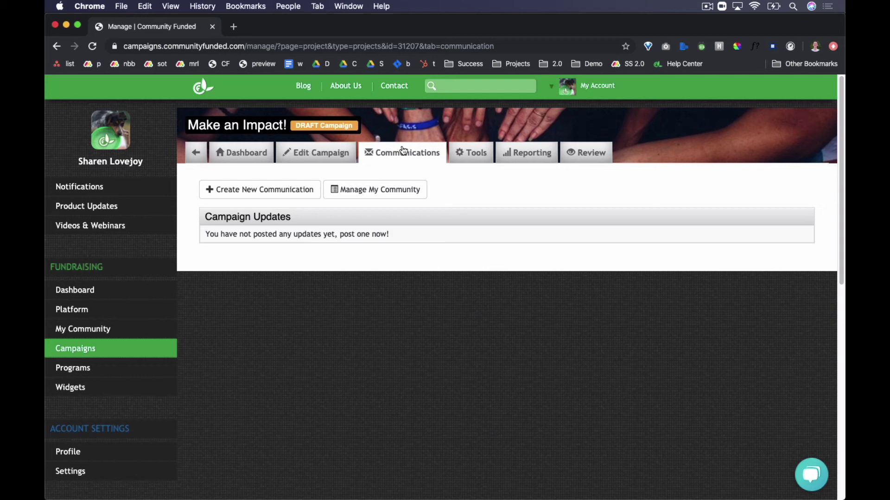
left_click(476, 158)
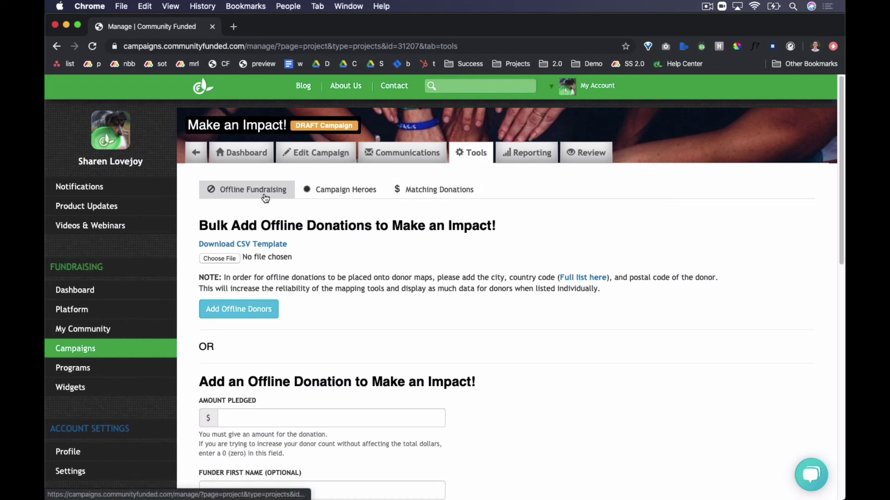
left_click(331, 195)
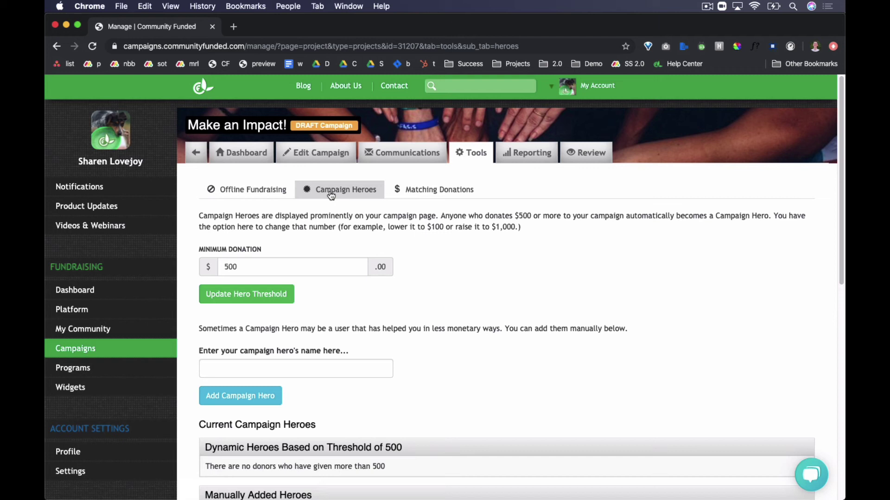
left_click(410, 192)
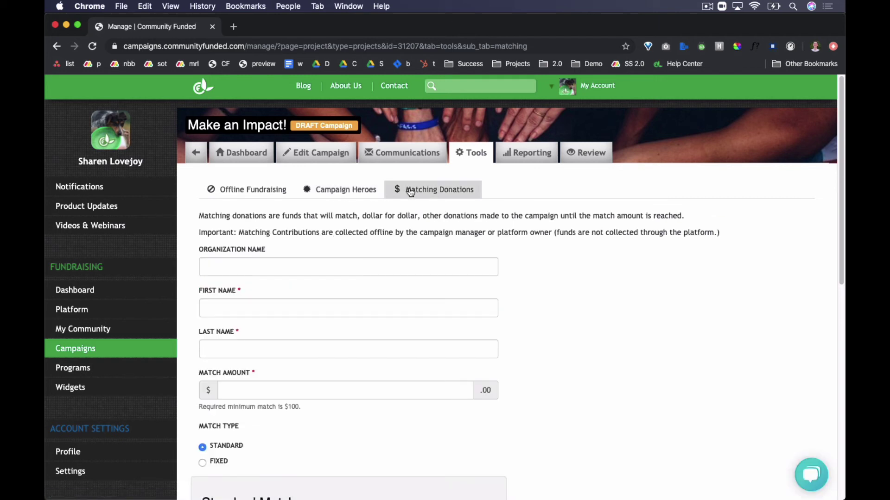
left_click(525, 156)
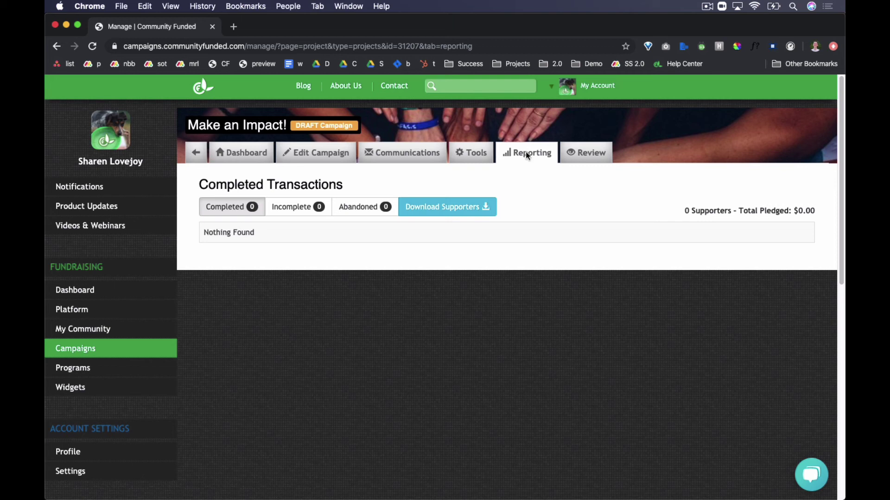
Open the Campaign Review page for Make an Impact! showing its $5,000 goal and 30-day duration
left_click(323, 159)
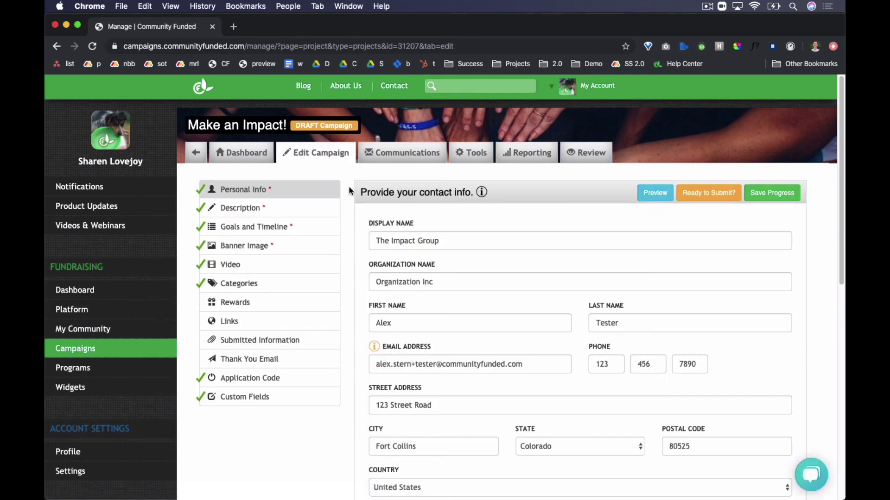
left_click(704, 197)
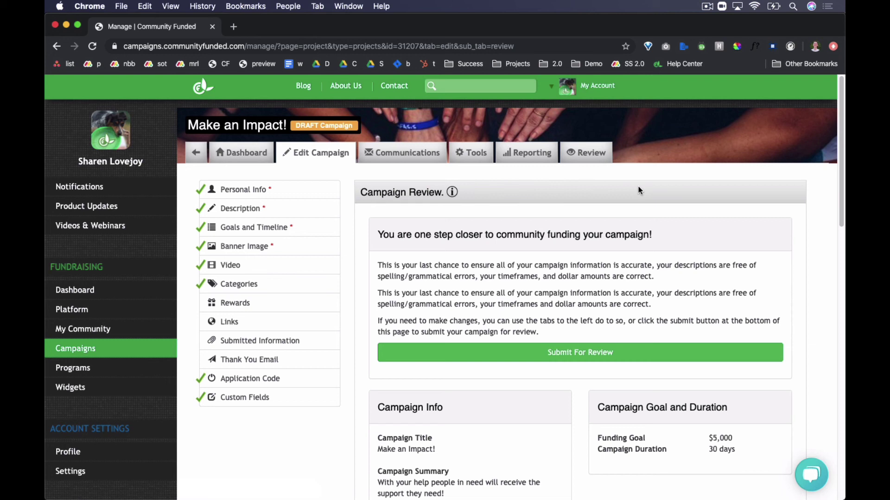
Launch campaign 23741, Help Your Favorite Disc Golf Team!, from the Ready To Launch list
left_click(101, 355)
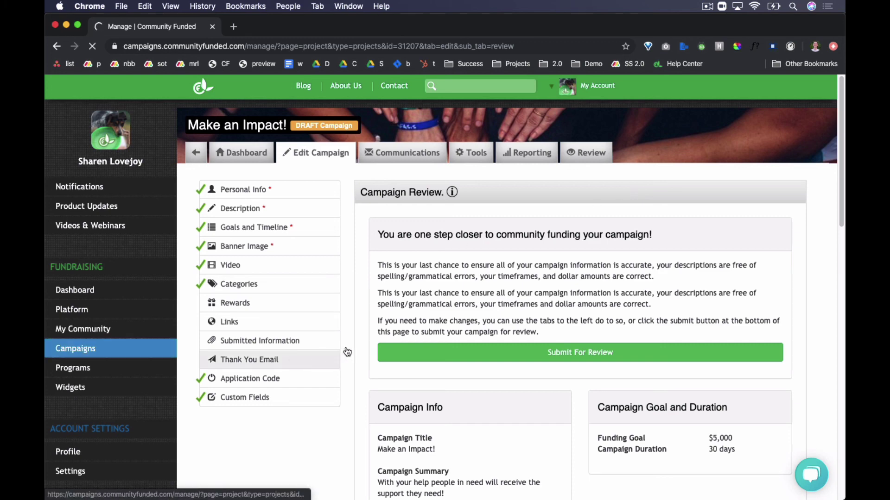
scroll(460, 292, "down", 10)
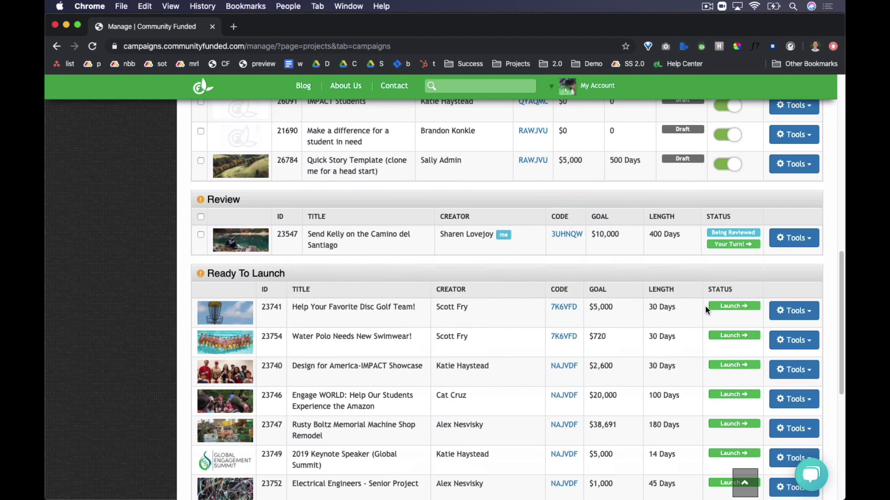
left_click(732, 309)
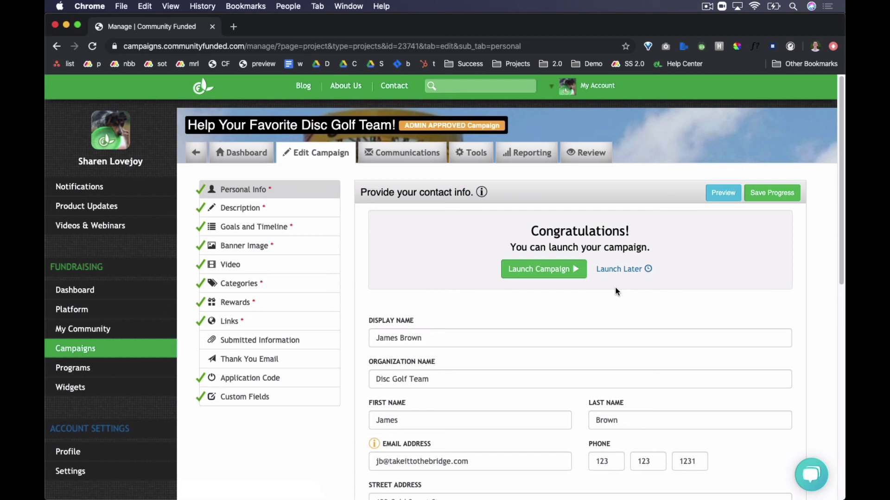
Show the 11 active Impact Stories campaigns with their supporters, dollars raised and timeframes
left_click(112, 351)
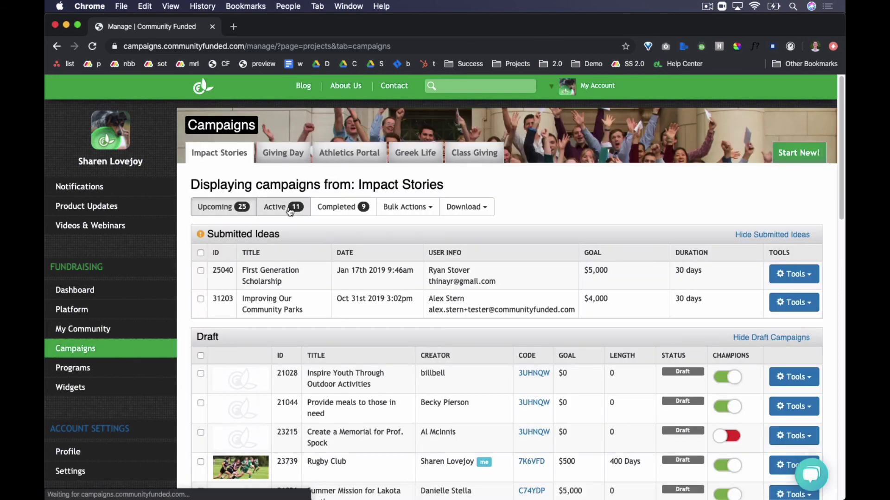
left_click(290, 209)
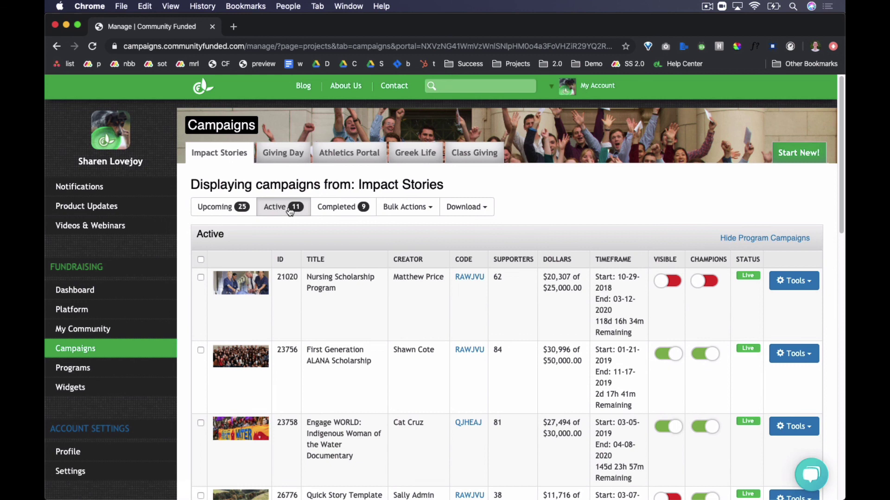